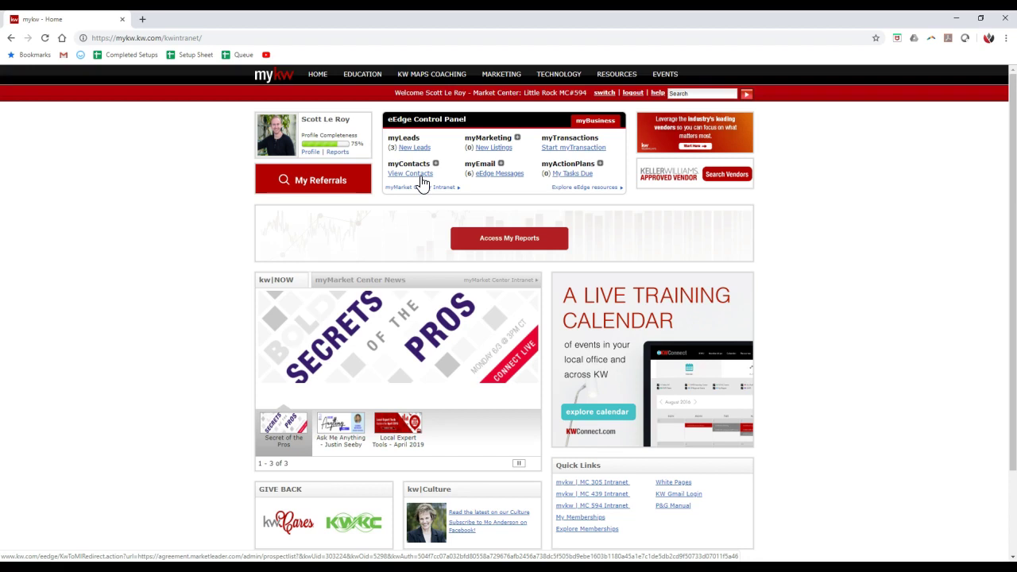
Step: Open campaign management from the eEdge myMarketing options and start adding a new campaign
{"action": "left_click", "coordinate": [517, 141]}
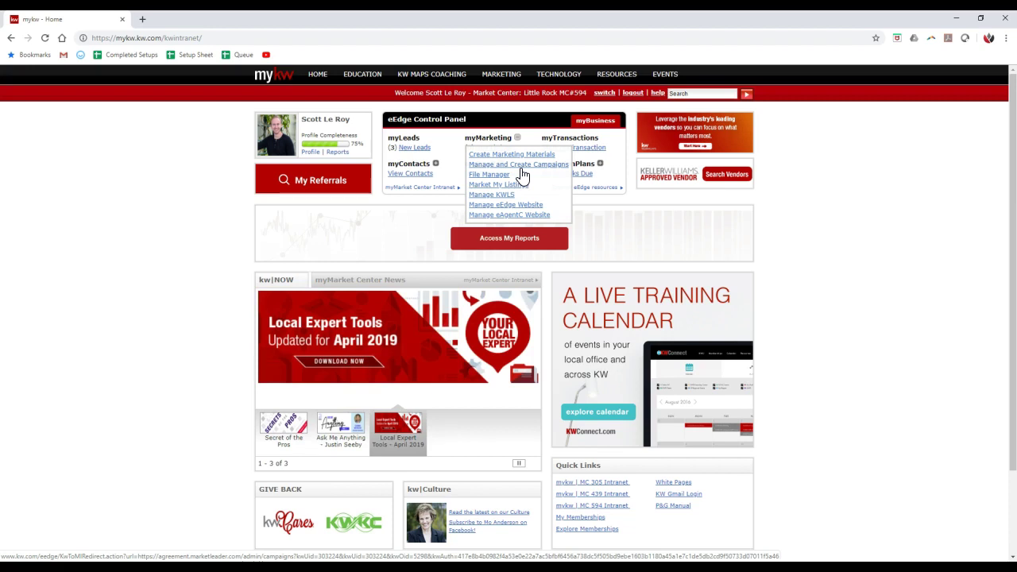
{"action": "left_click", "coordinate": [522, 167]}
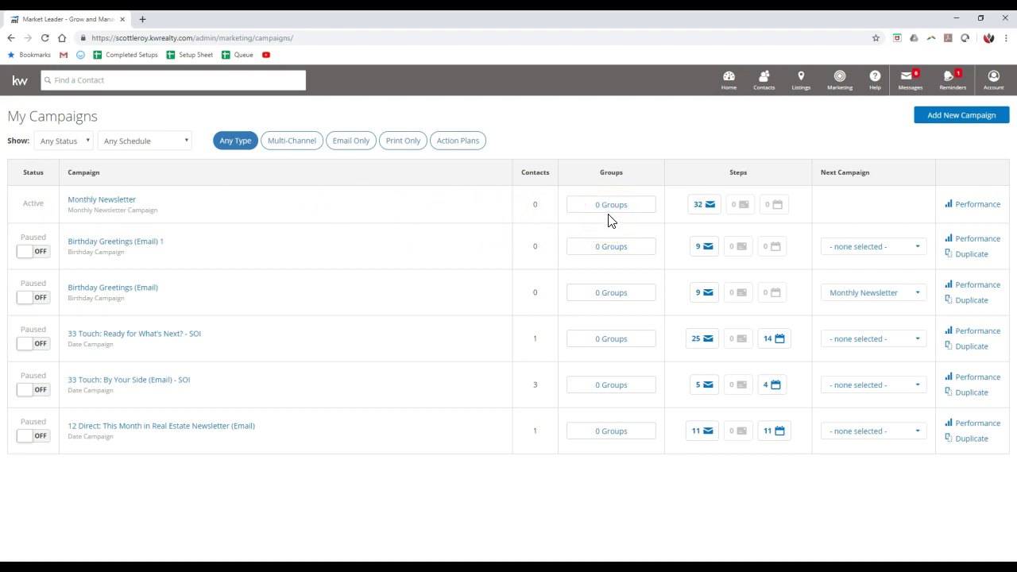
{"action": "left_click", "coordinate": [950, 126]}
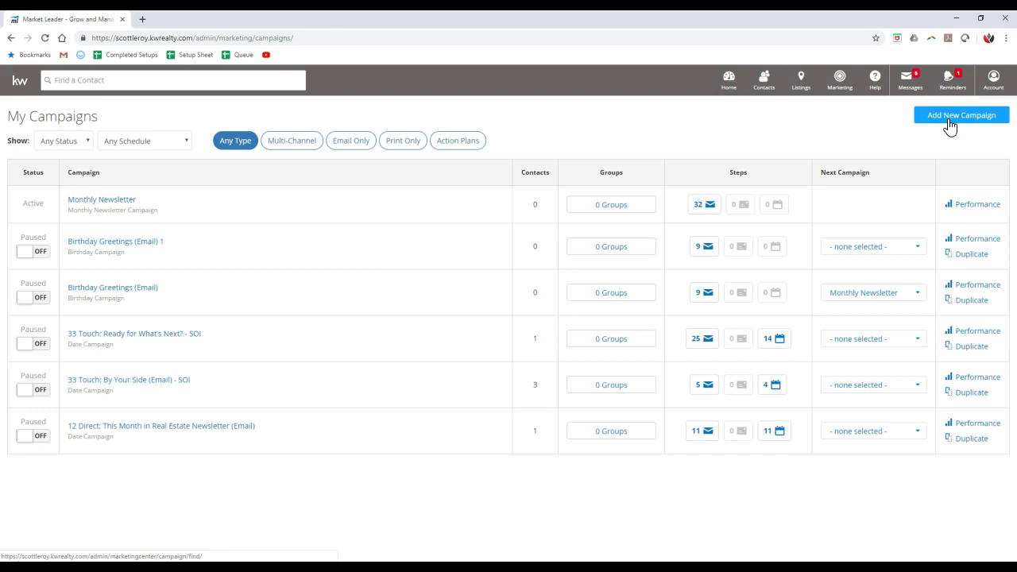
{"action": "left_click", "coordinate": [950, 125]}
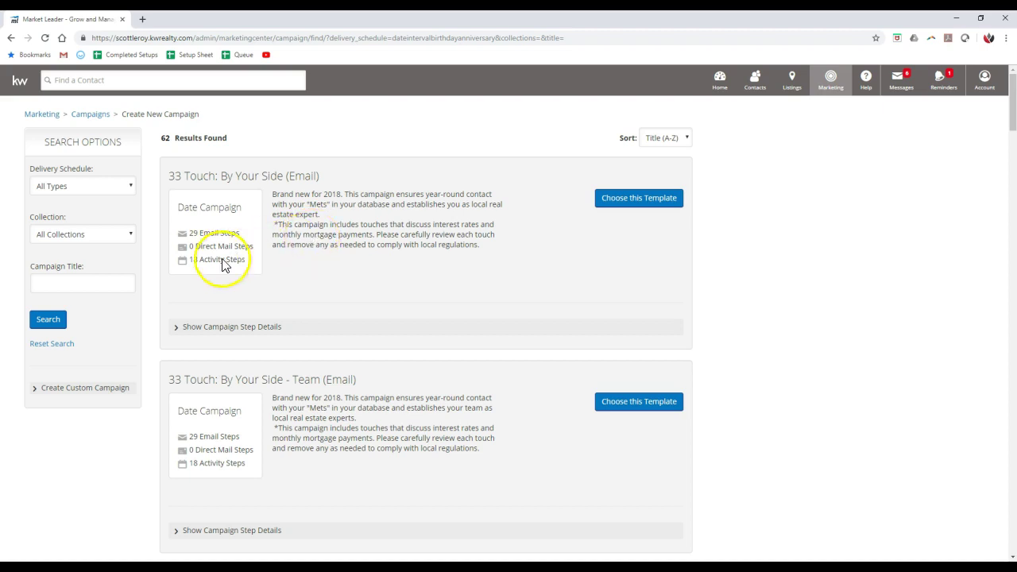
Step: Search the campaign templates for the title "33 touch"
{"action": "left_click", "coordinate": [89, 287]}
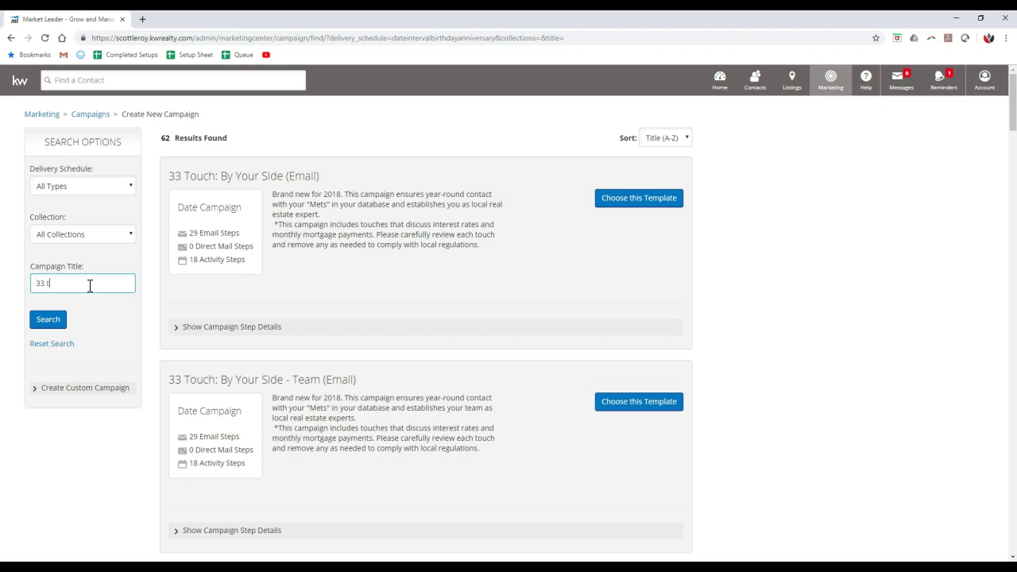
{"action": "left_click", "coordinate": [63, 323]}
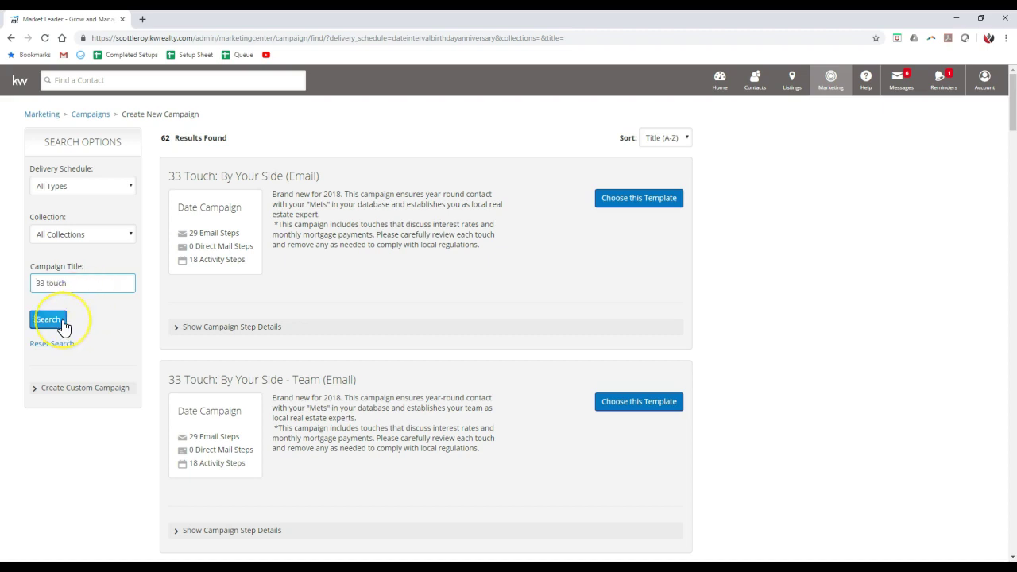
{"action": "left_click", "coordinate": [63, 323]}
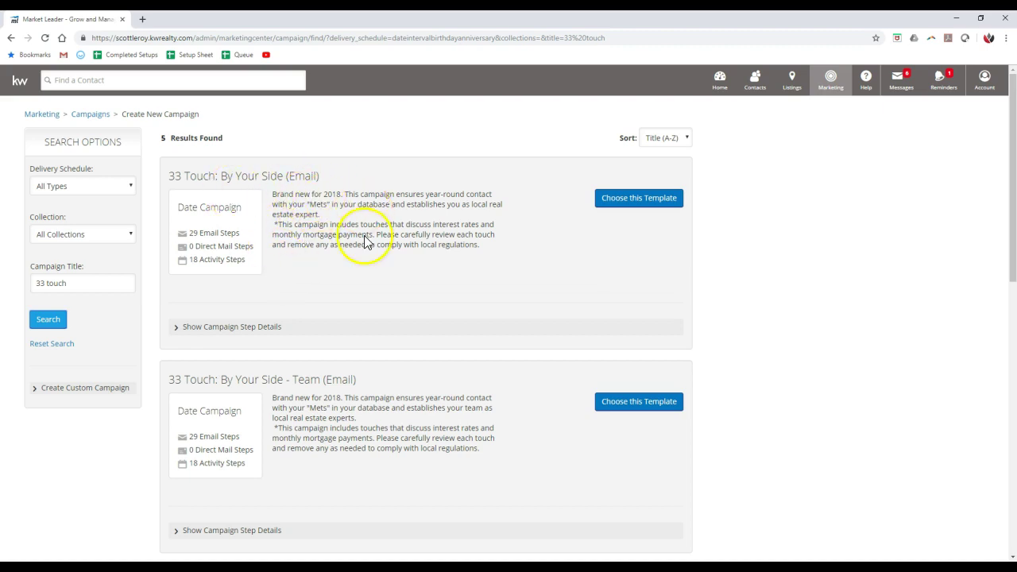
Step: Browse the 33 Touch templates and create a campaign from "33 Touch: Ready for What's Next? (Email)"
{"action": "scroll", "coordinate": [350, 405], "scroll_direction": "down", "scroll_amount": 3}
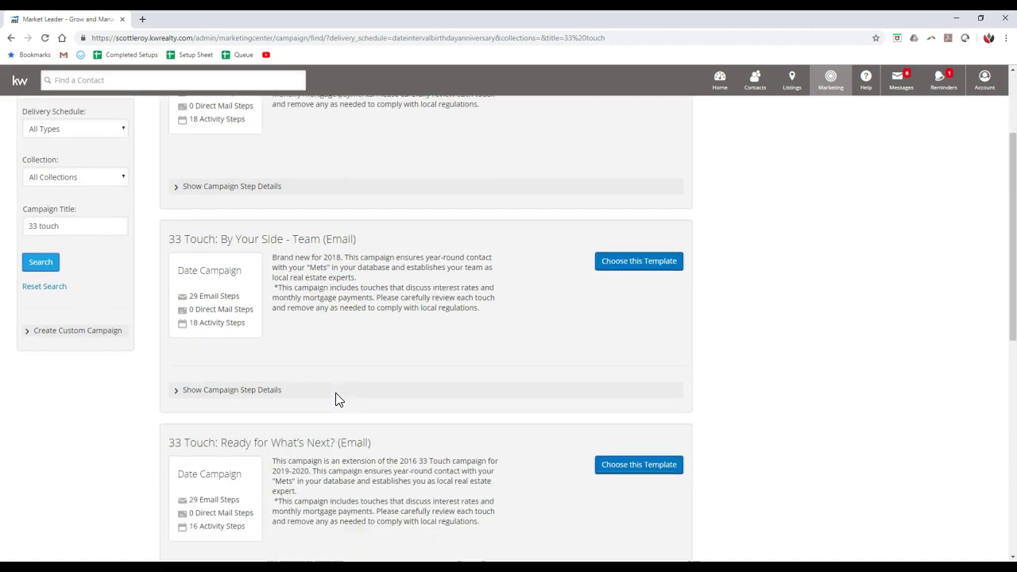
{"action": "scroll", "coordinate": [335, 399], "scroll_direction": "down", "scroll_amount": 2}
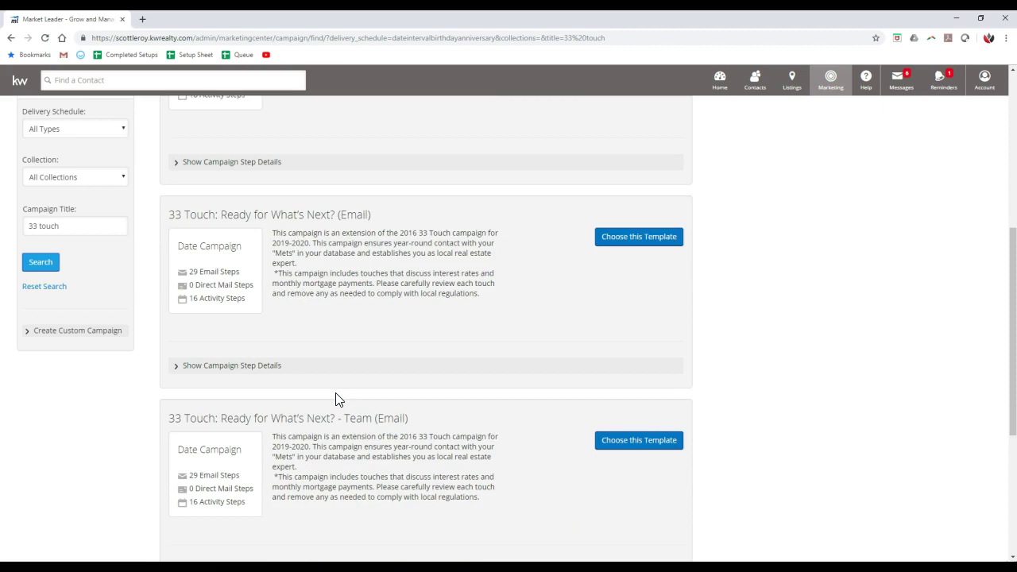
{"action": "scroll", "coordinate": [336, 399], "scroll_direction": "down", "scroll_amount": 1}
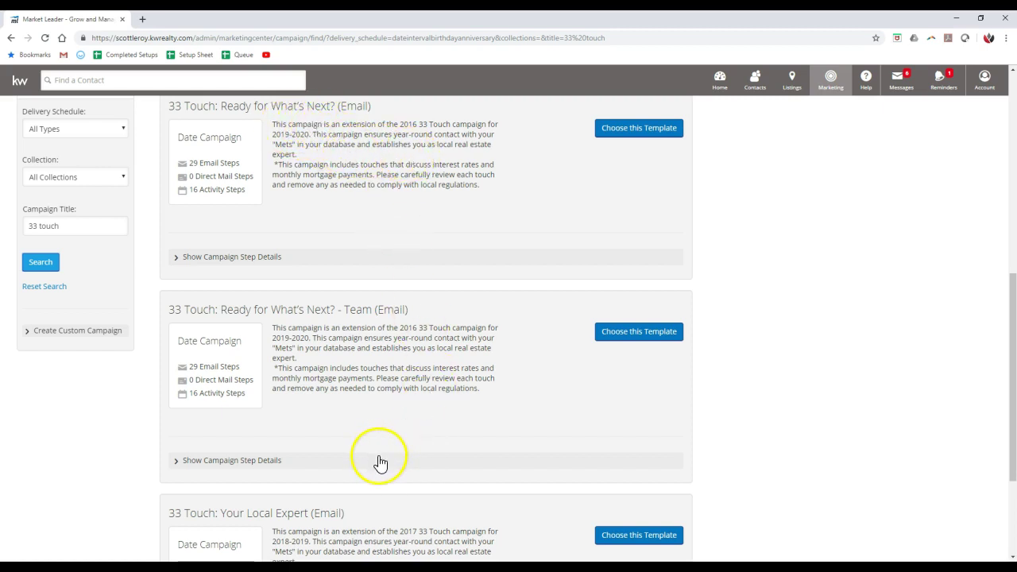
{"action": "scroll", "coordinate": [380, 464], "scroll_direction": "down", "scroll_amount": 1}
{"action": "scroll", "coordinate": [379, 464], "scroll_direction": "down", "scroll_amount": 1}
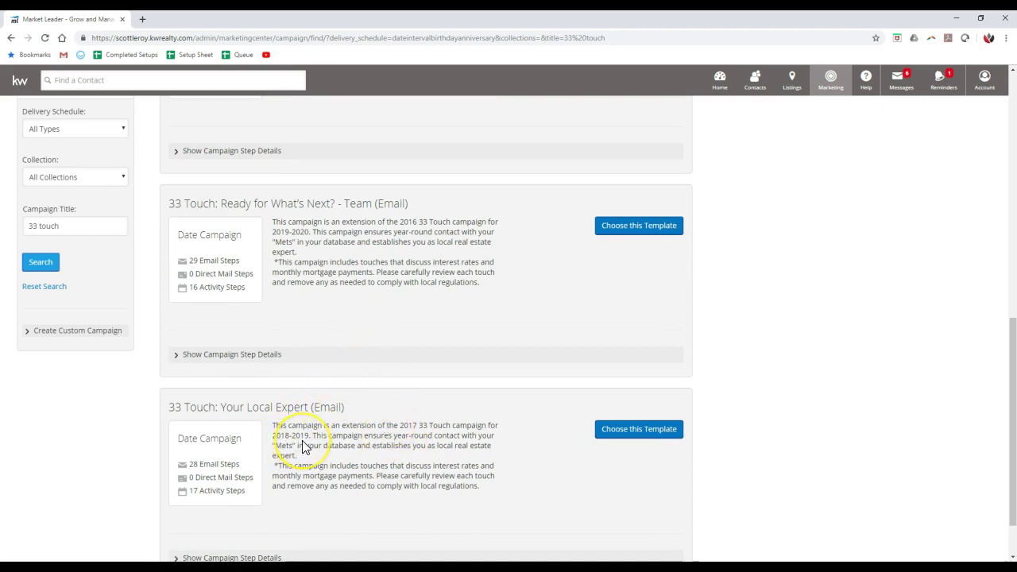
{"action": "scroll", "coordinate": [302, 441], "scroll_direction": "up", "scroll_amount": 3}
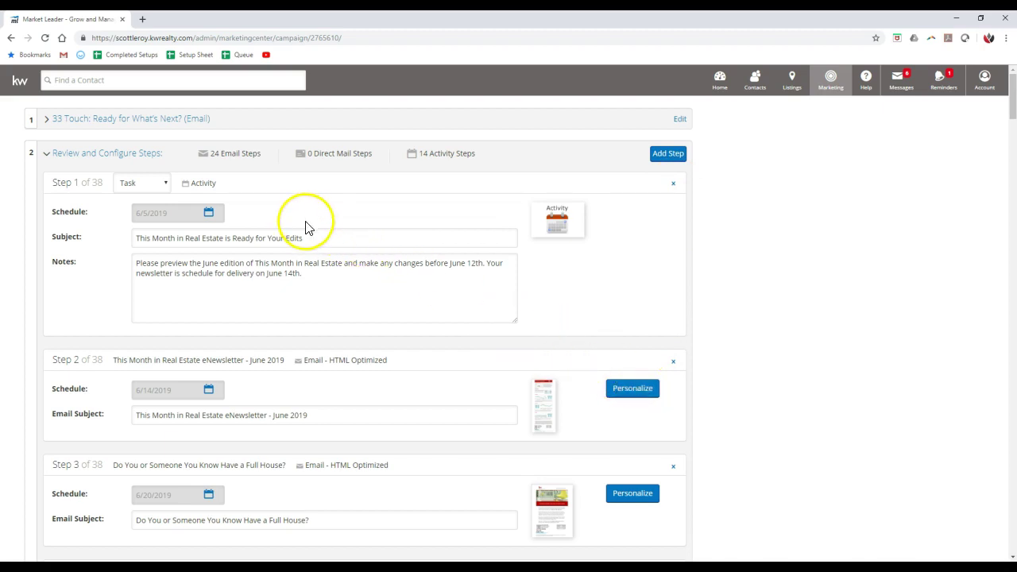
Step: Review all the email and activity steps of the 33 Touch campaign and save them to continue
{"action": "scroll", "coordinate": [308, 234], "scroll_direction": "down", "scroll_amount": 5}
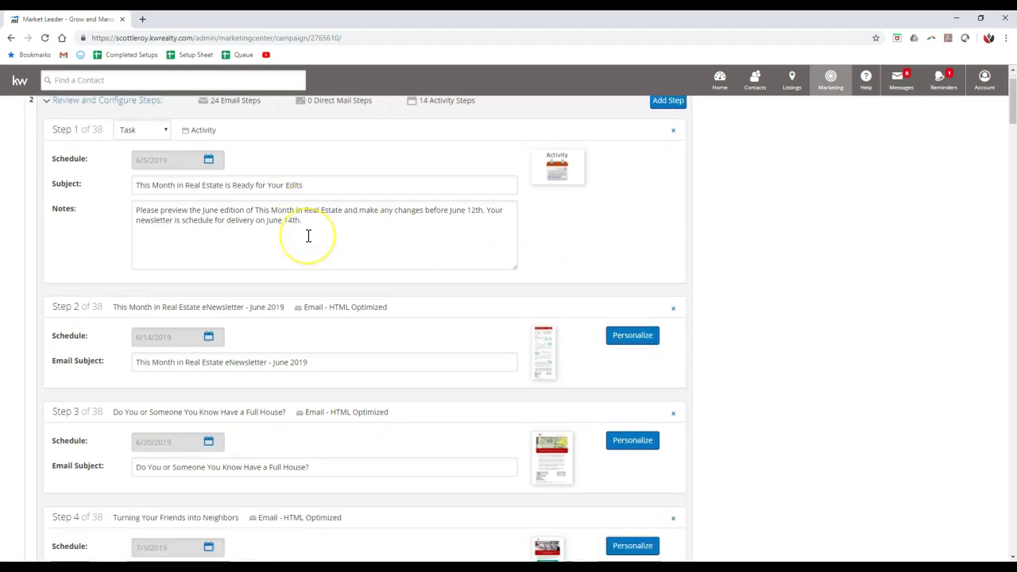
{"action": "scroll", "coordinate": [308, 243], "scroll_direction": "down", "scroll_amount": 10}
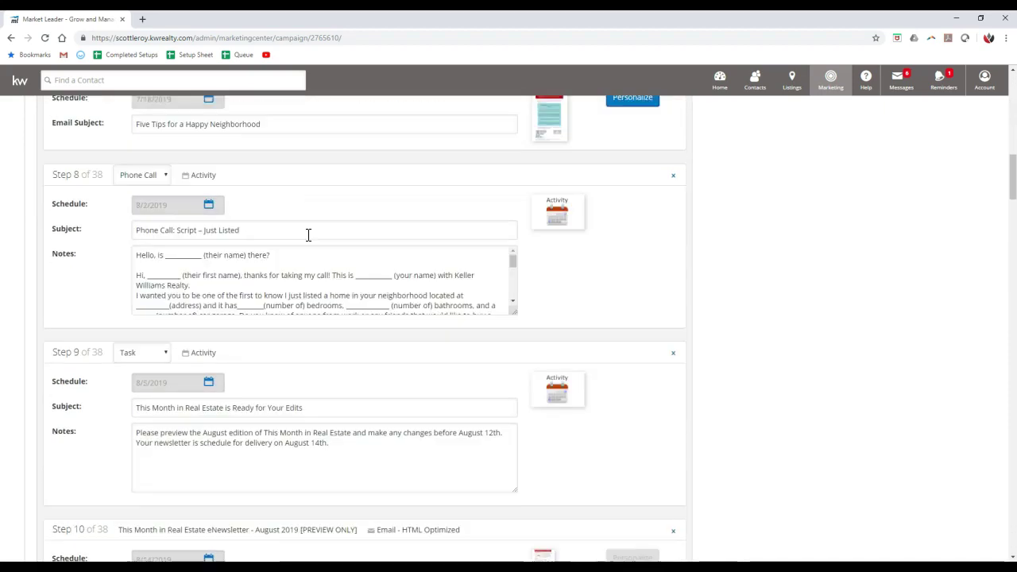
{"action": "scroll", "coordinate": [629, 390], "scroll_direction": "down", "scroll_amount": 15}
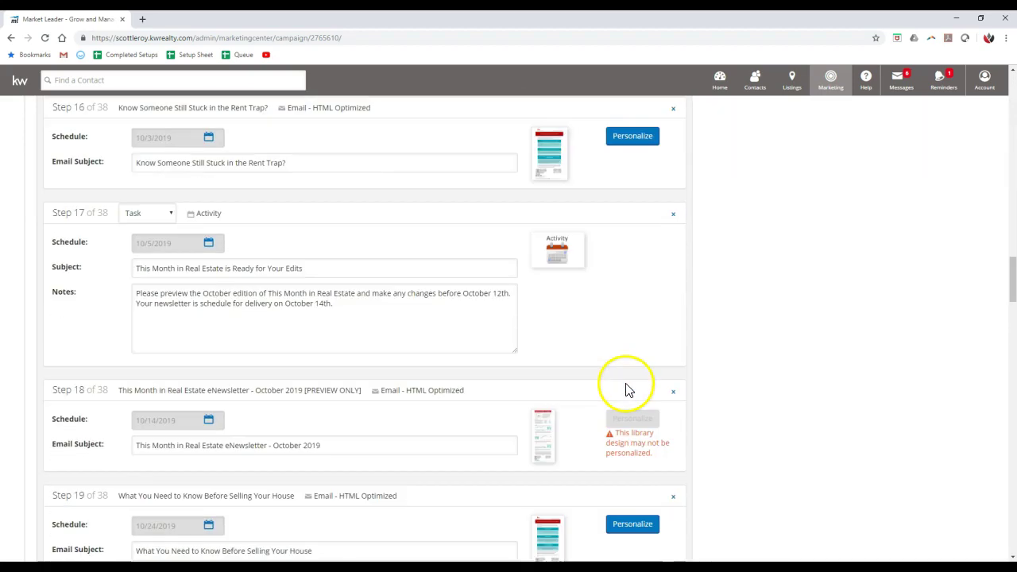
{"action": "scroll", "coordinate": [624, 389], "scroll_direction": "down", "scroll_amount": 12}
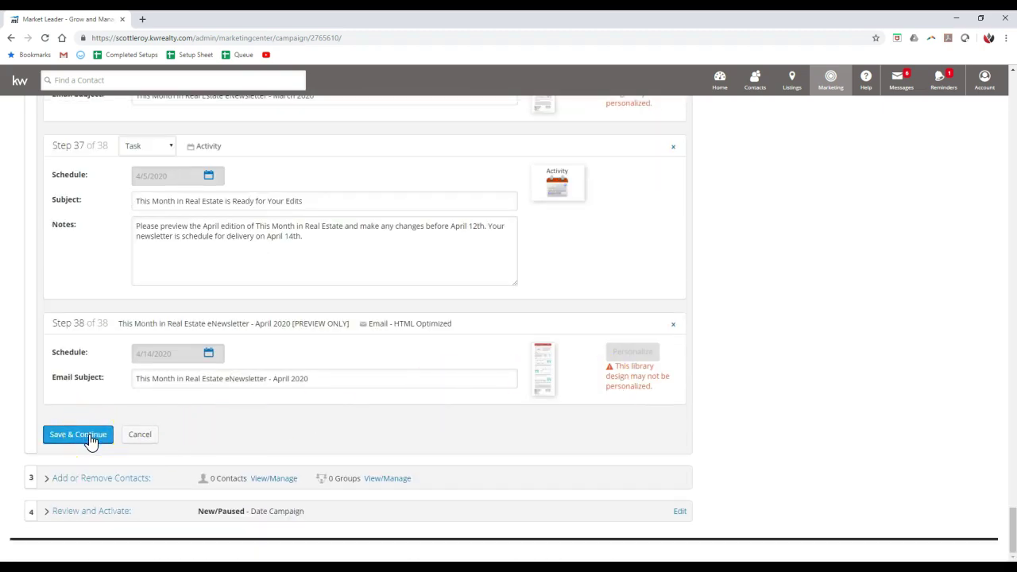
{"action": "left_click", "coordinate": [91, 441]}
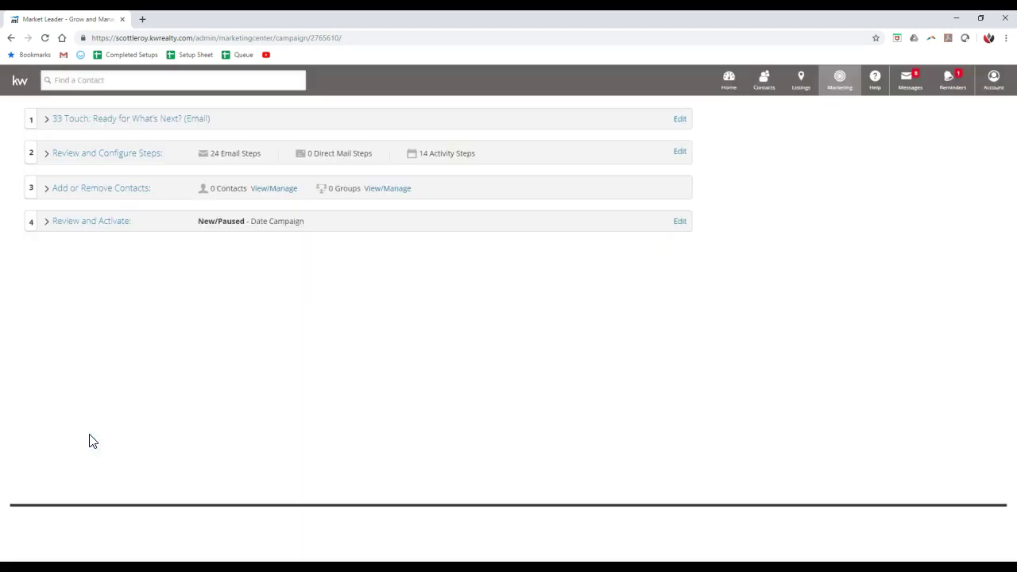
Step: Add the first listed individual contact to the 33 Touch campaign and save the recipient changes
{"action": "left_click", "coordinate": [104, 194]}
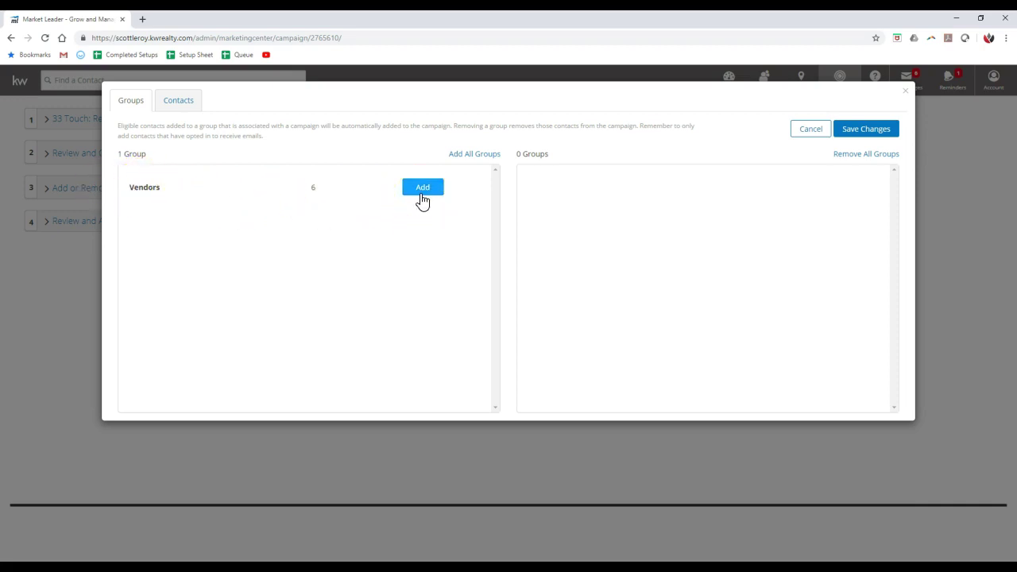
{"action": "left_click", "coordinate": [178, 100]}
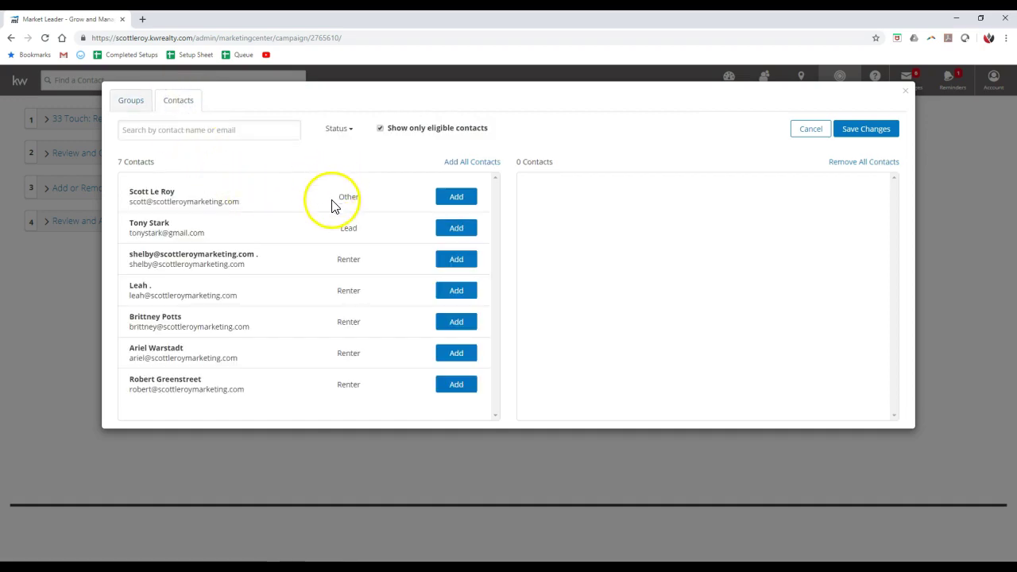
{"action": "left_click", "coordinate": [450, 199]}
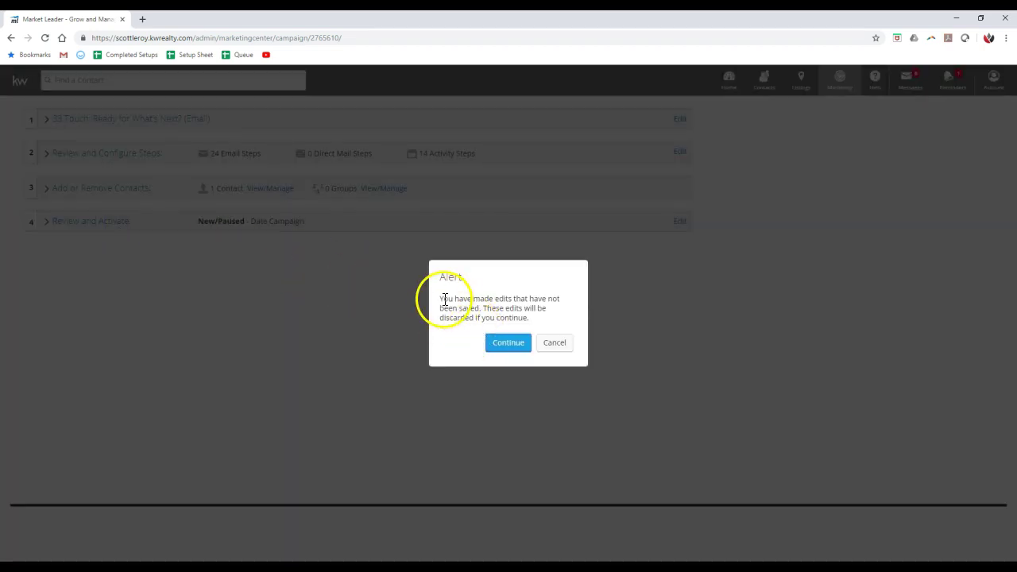
Step: Continue past the unsaved-edits alert, accept the recipient opt-in agreement and activate the 33 Touch campaign
{"action": "left_click_drag", "start_coordinate": [441, 301], "coordinate": [542, 320]}
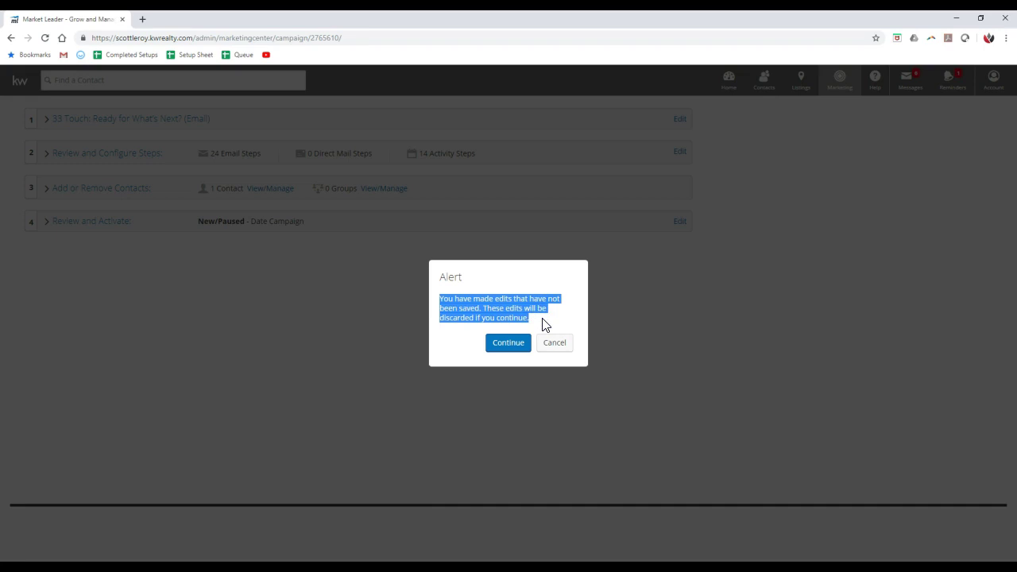
{"action": "left_click", "coordinate": [522, 352]}
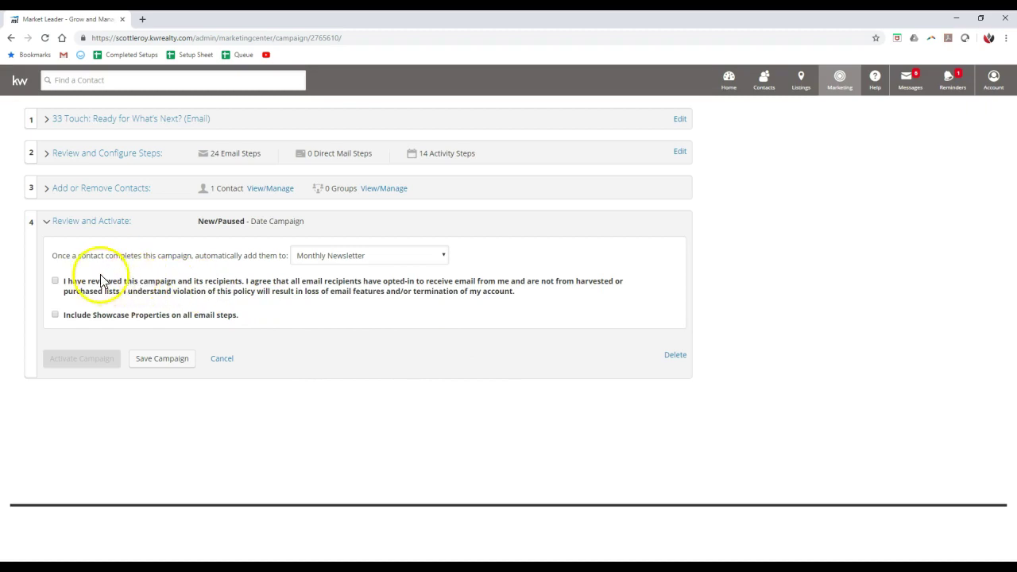
{"action": "left_click", "coordinate": [55, 281]}
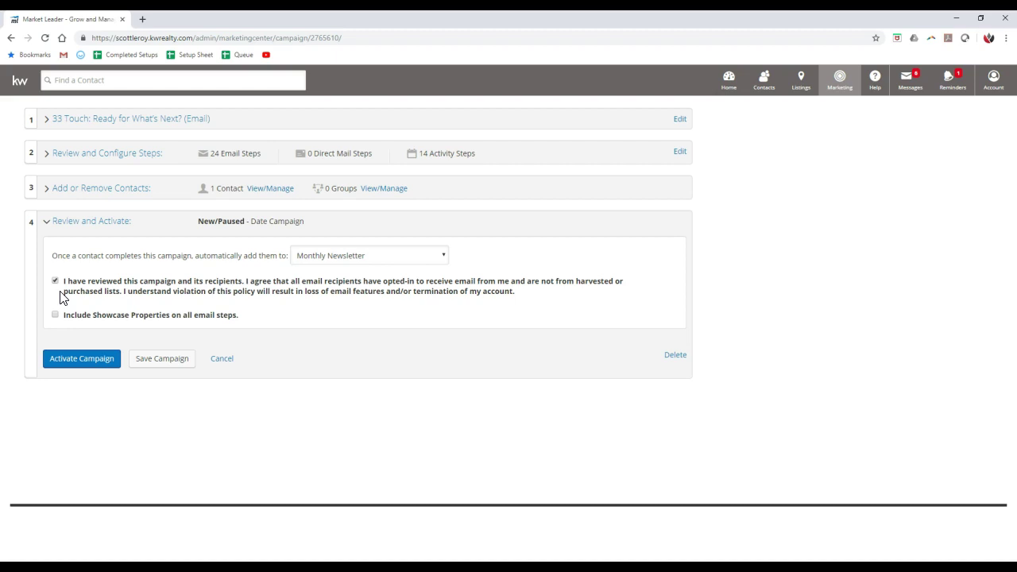
{"action": "left_click", "coordinate": [63, 299]}
{"action": "left_click", "coordinate": [62, 301]}
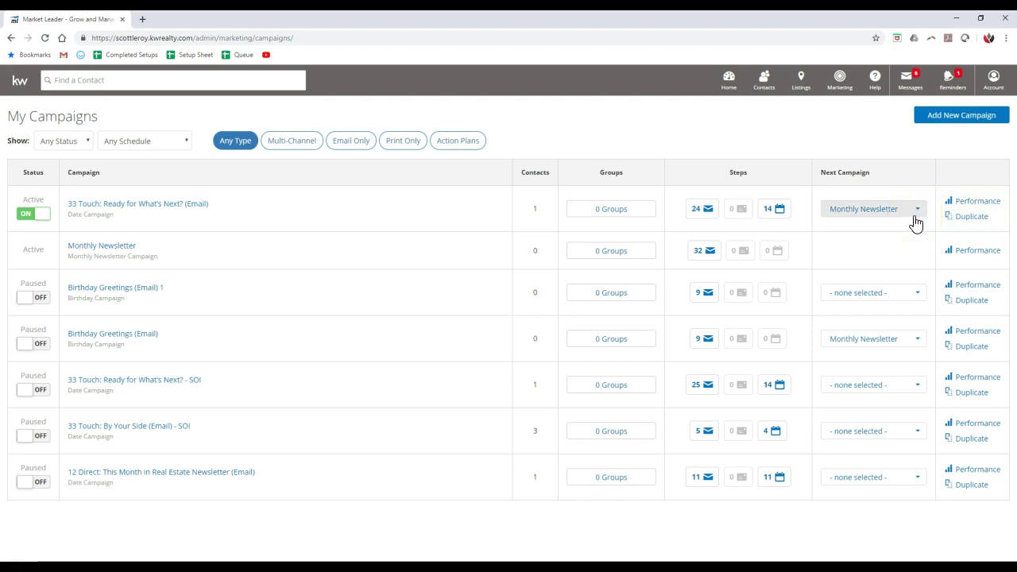
Step: Pause the "33 Touch: Ready for What's Next? (Email)" campaign in the campaign list
{"action": "left_click", "coordinate": [36, 216]}
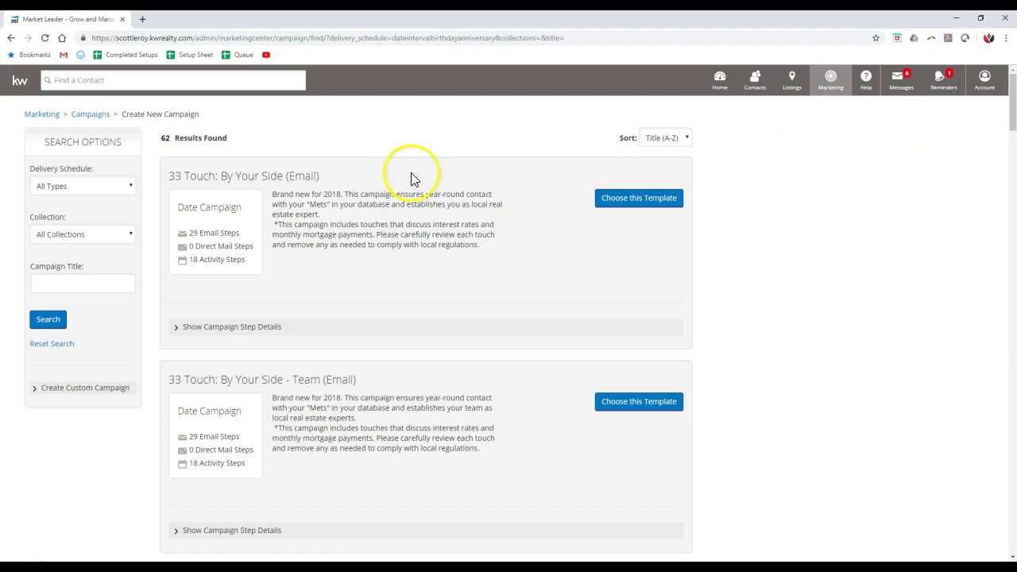
Step: Search the new-campaign templates for "this month" and choose "12 Direct: This Month in Real Estate Newsletter (Email)"
{"action": "left_click", "coordinate": [68, 283]}
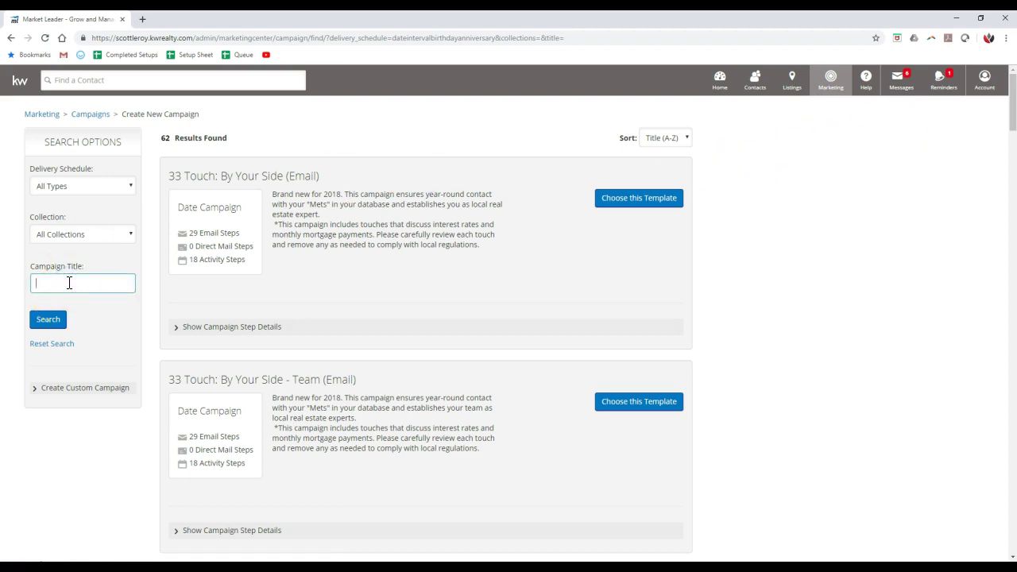
{"action": "type", "text": "this month"}
{"action": "left_click", "coordinate": [47, 321]}
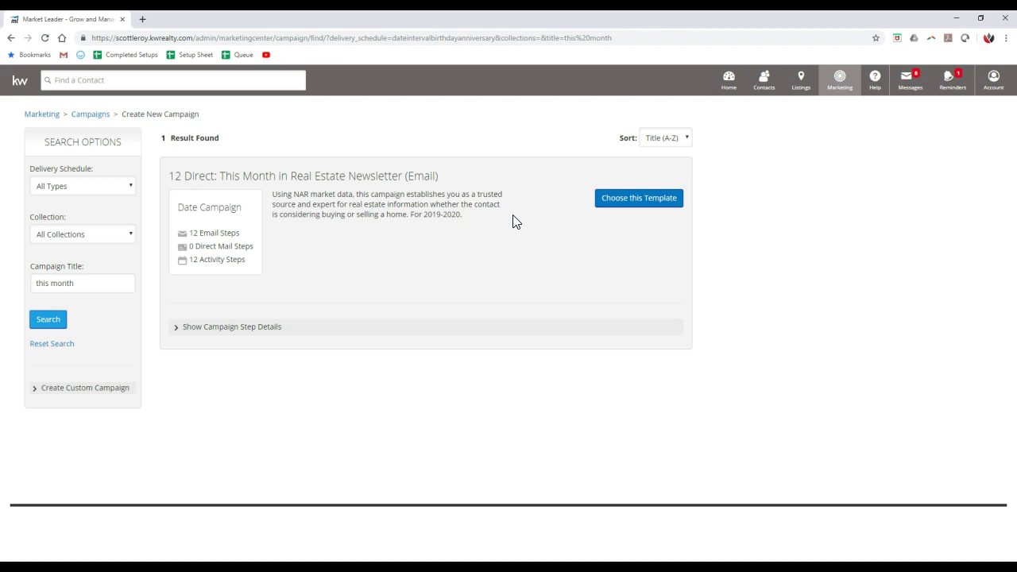
{"action": "left_click", "coordinate": [614, 202]}
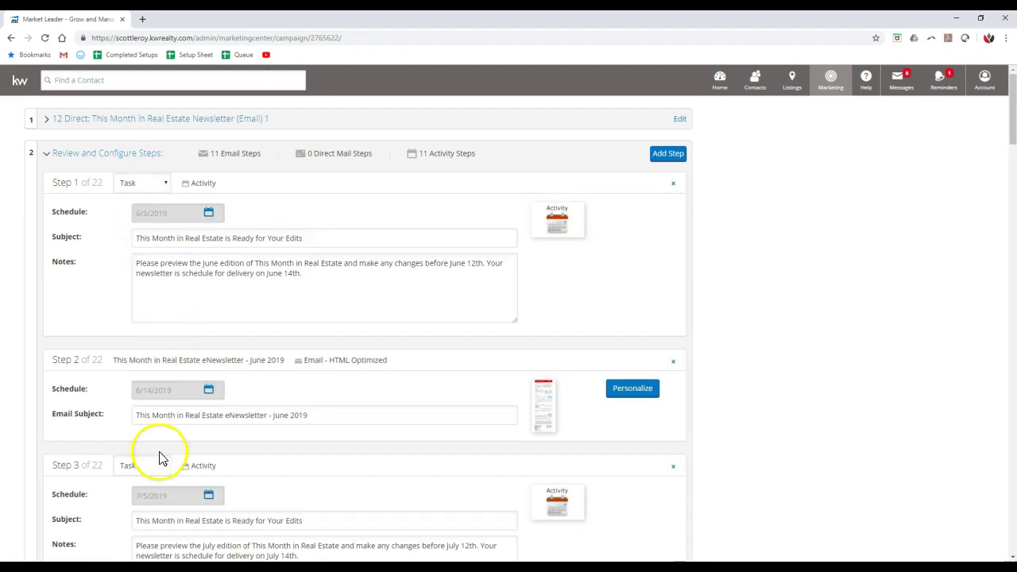
Step: Collapse the 12 Direct campaign's step configuration and return to the list of managed campaigns
{"action": "left_click", "coordinate": [122, 159]}
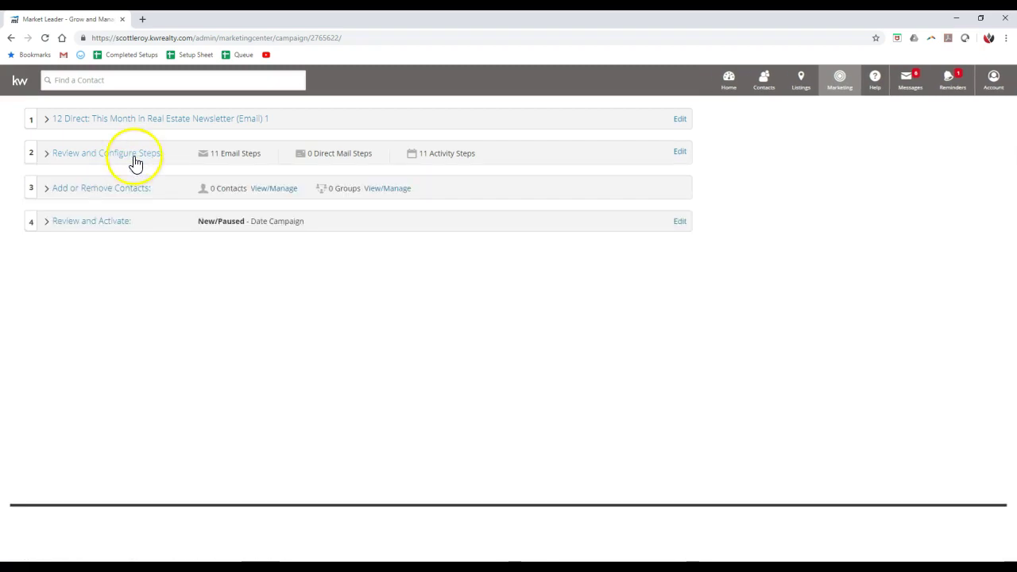
{"action": "left_click", "coordinate": [120, 232]}
{"action": "left_click", "coordinate": [840, 78]}
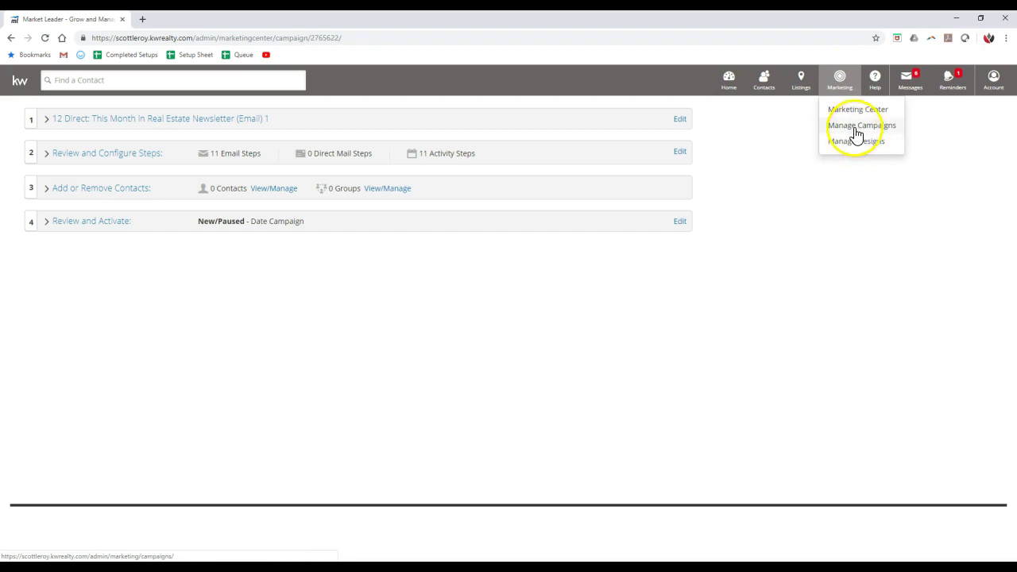
{"action": "left_click", "coordinate": [856, 127]}
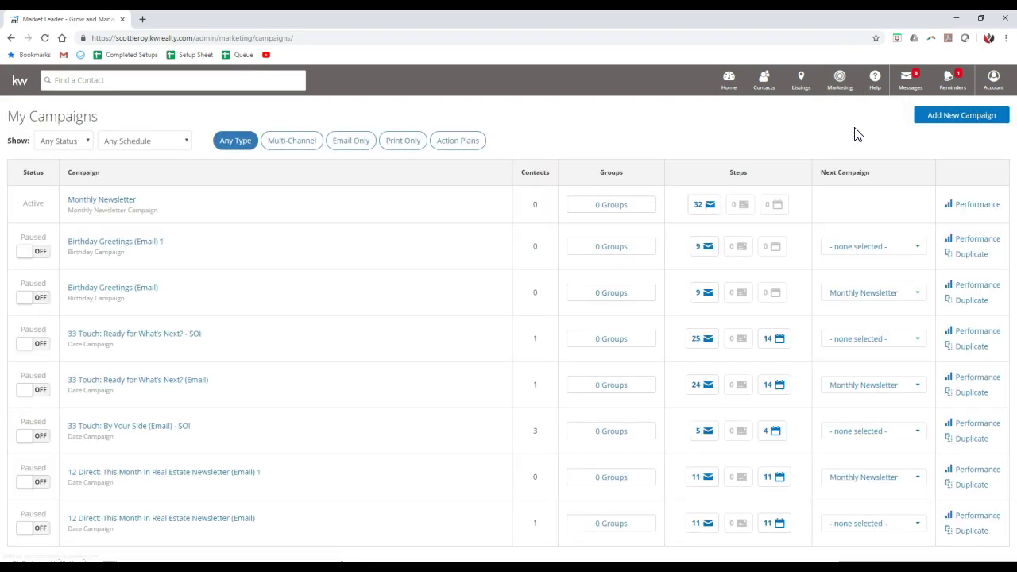